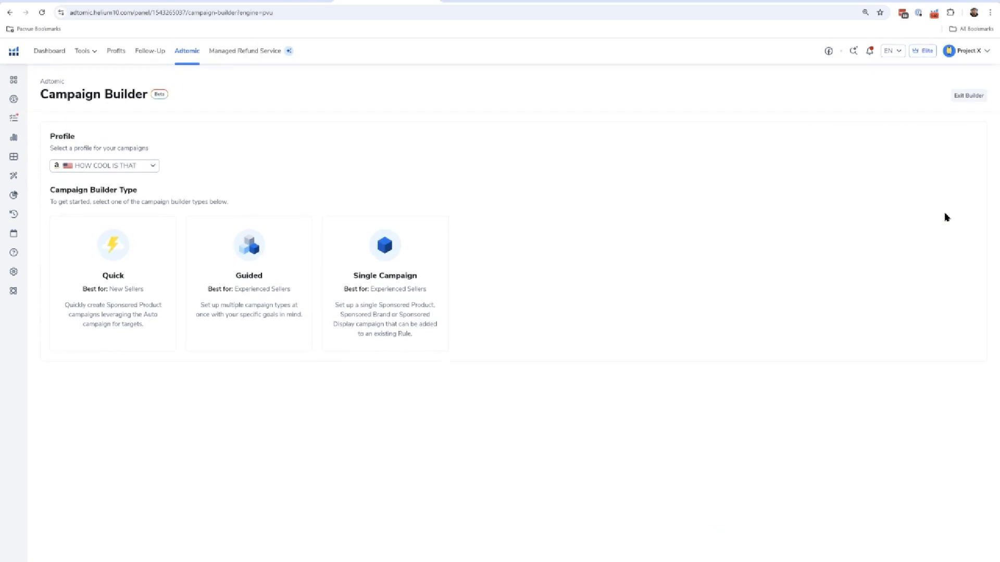
Choose the Guided campaign builder type and name the product group Test Campaign One
{"action": "scroll", "coordinate": [464, 384], "scroll_direction": "up", "scroll_amount": 3}
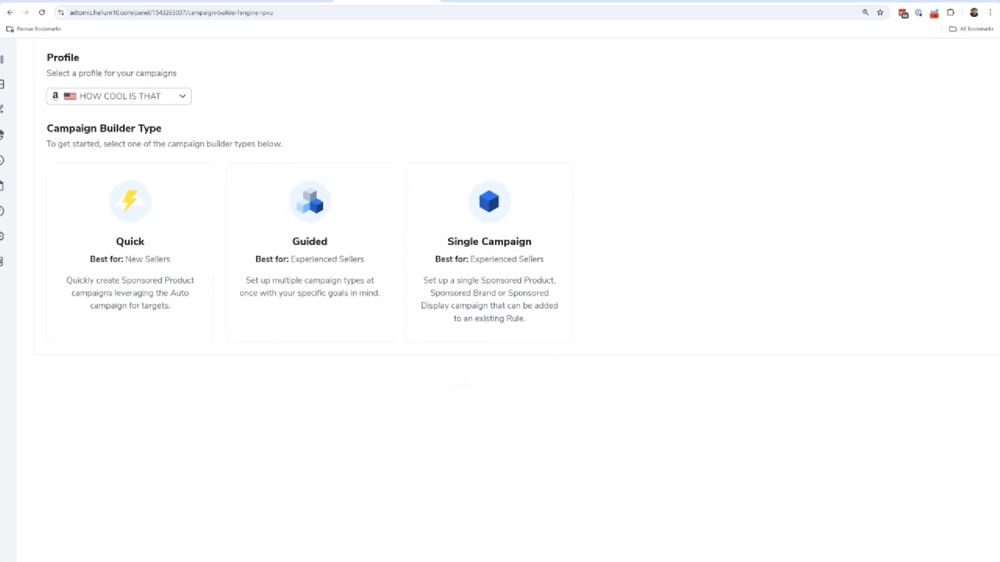
{"action": "scroll", "coordinate": [493, 395], "scroll_direction": "down", "scroll_amount": 3}
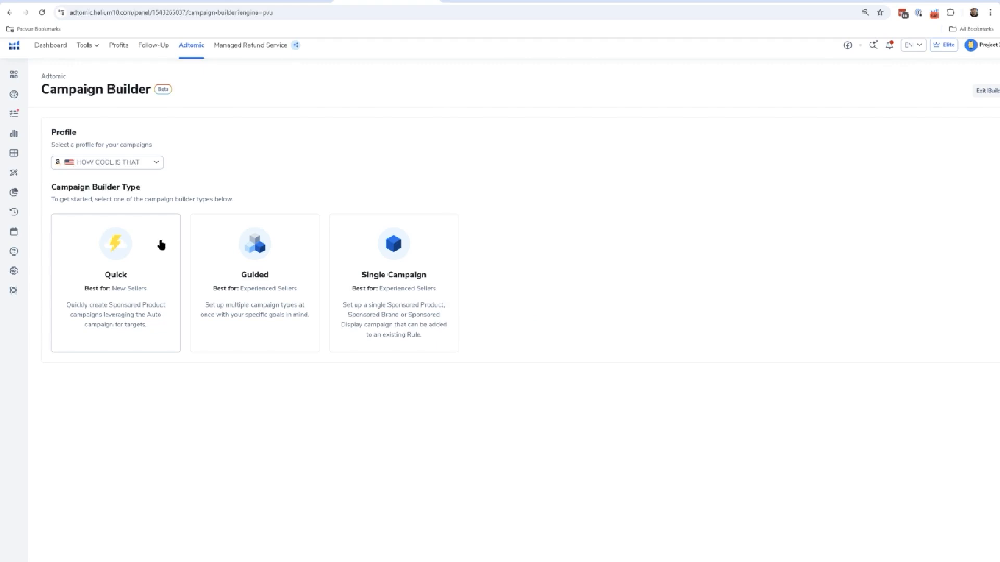
{"action": "mouse_move", "coordinate": [63, 297]}
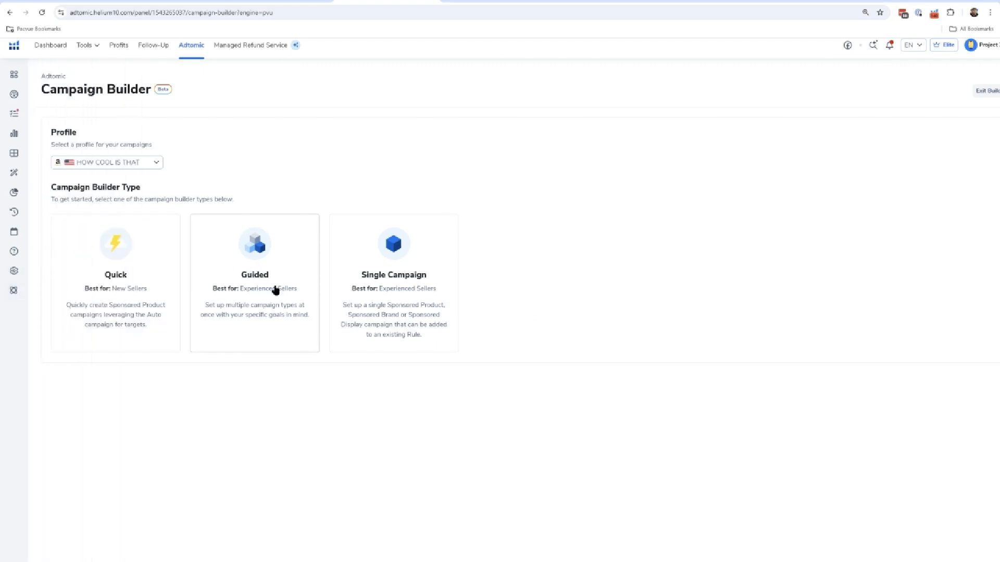
{"action": "left_click", "coordinate": [241, 269]}
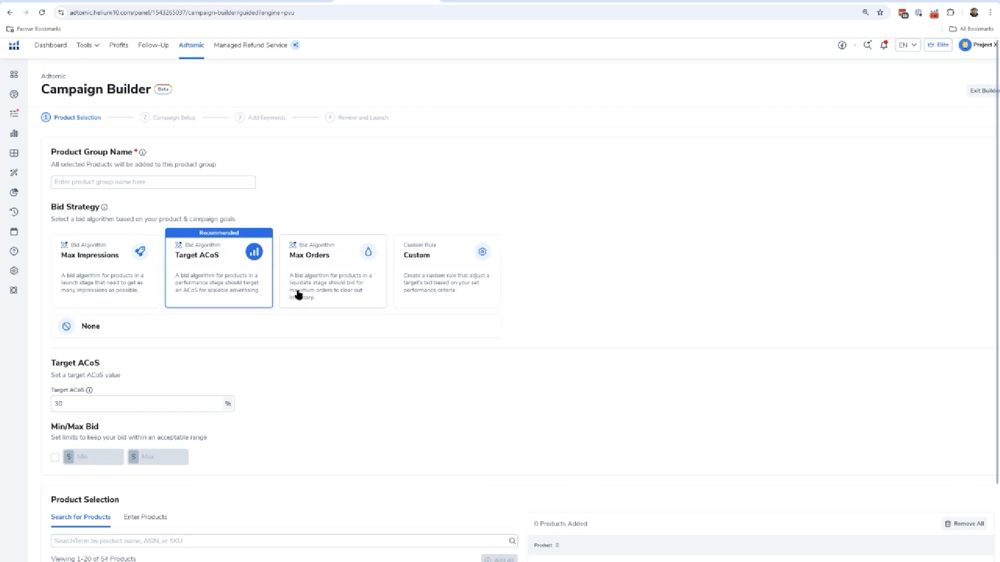
{"action": "left_click", "coordinate": [188, 182]}
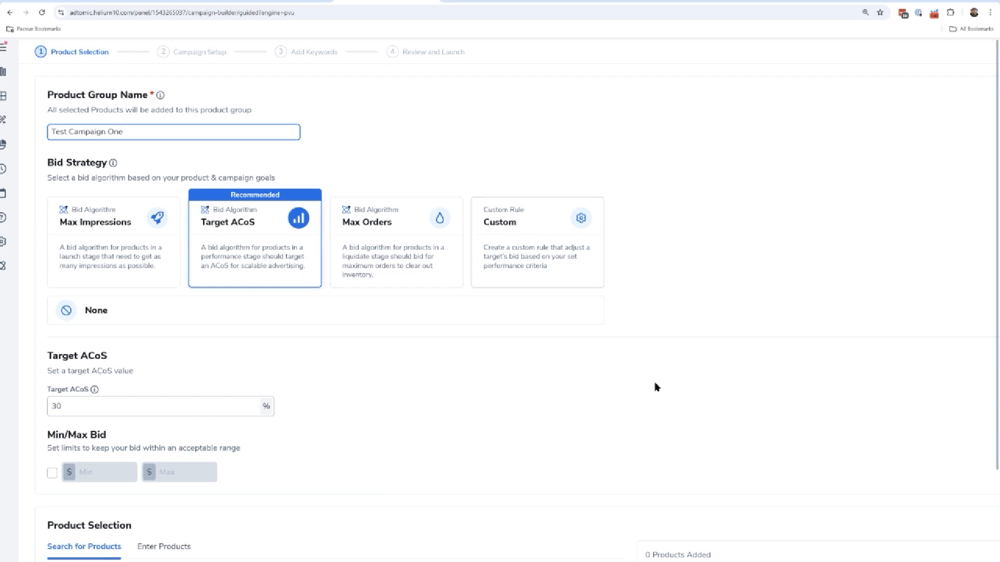
Add the 24-egg expandable wooden egg holder with SKU FBA-GUI-RACK-DOUBLE-12 to the product group
{"action": "scroll", "coordinate": [682, 395], "scroll_direction": "down", "scroll_amount": 1}
{"action": "scroll", "coordinate": [684, 400], "scroll_direction": "down", "scroll_amount": 5}
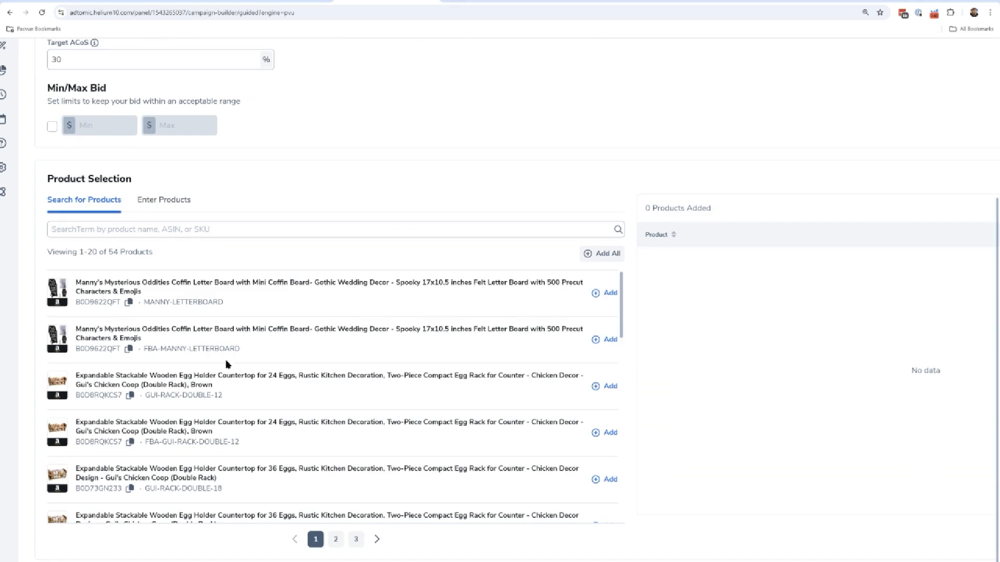
{"action": "scroll", "coordinate": [245, 367], "scroll_direction": "down", "scroll_amount": 1}
{"action": "left_click", "coordinate": [595, 389]}
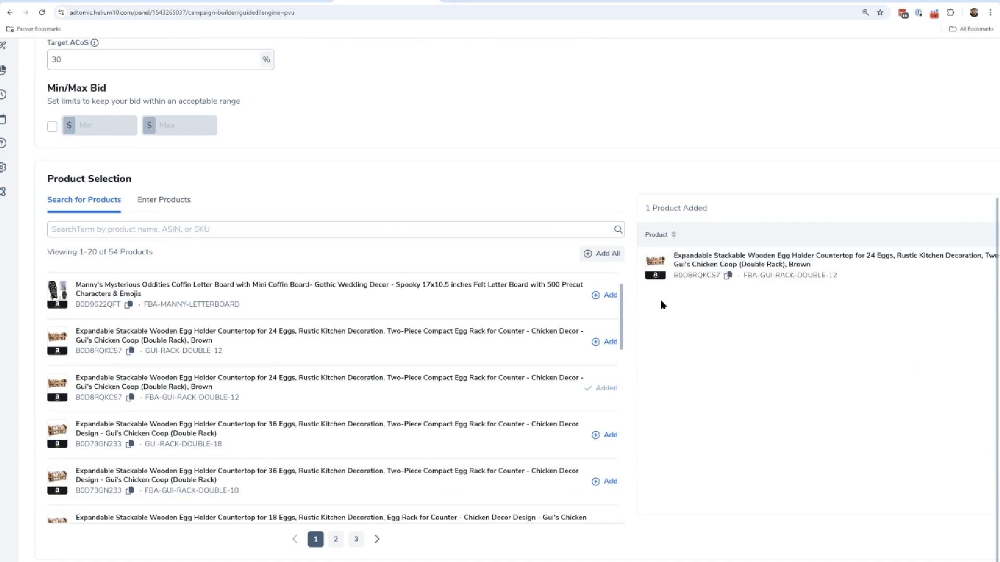
{"action": "scroll", "coordinate": [662, 305], "scroll_direction": "down", "scroll_amount": 3}
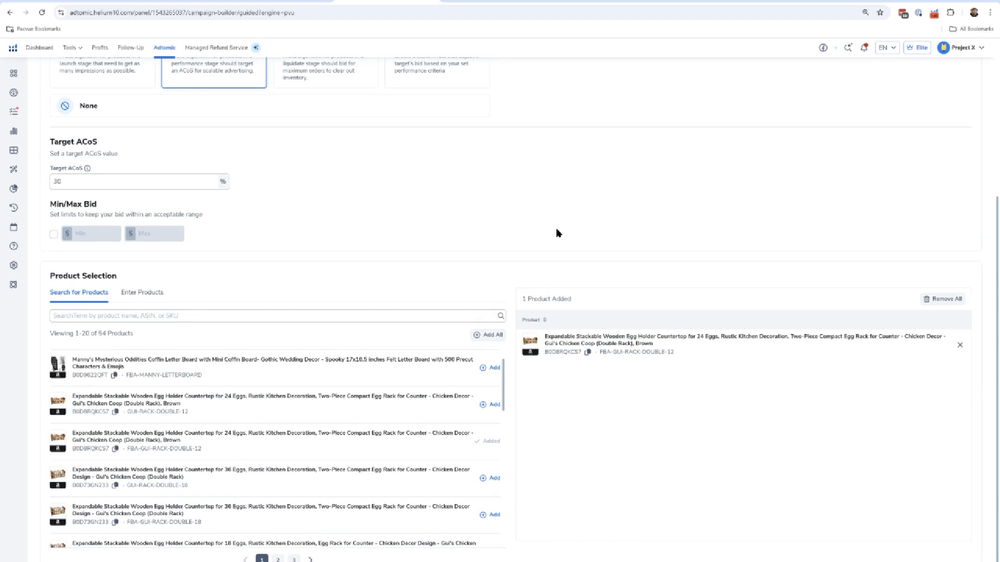
{"action": "scroll", "coordinate": [424, 321], "scroll_direction": "down", "scroll_amount": 1}
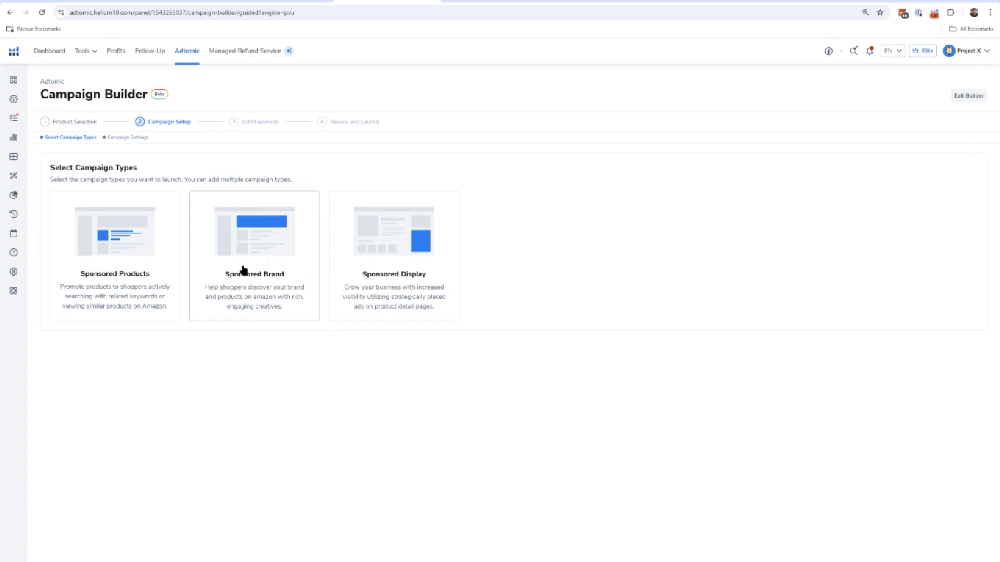
Select Sponsored Products as the campaign type and review the default bids and budgets of its ad groups
{"action": "left_click", "coordinate": [121, 262]}
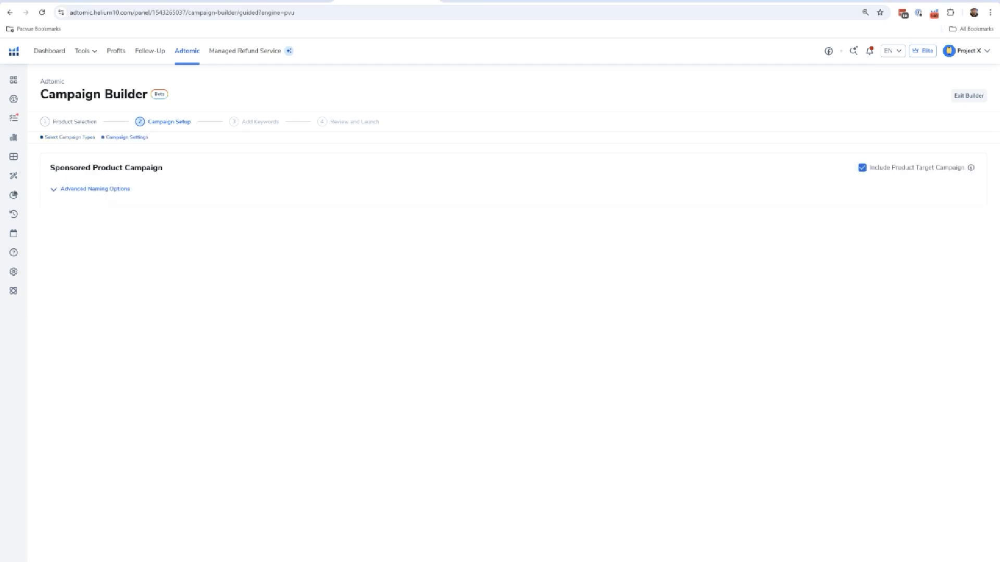
{"action": "scroll", "coordinate": [552, 301], "scroll_direction": "up", "scroll_amount": 5}
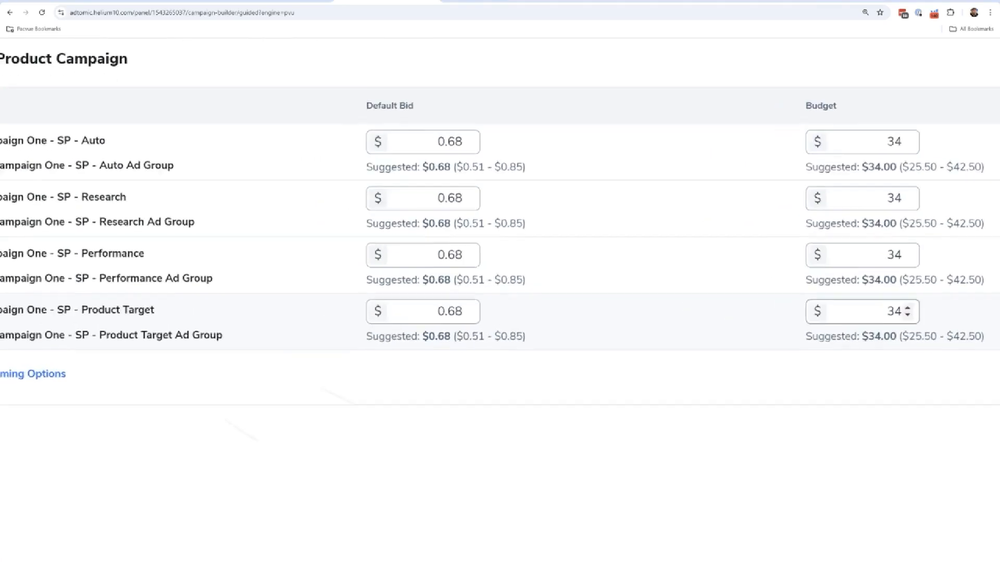
{"action": "scroll", "coordinate": [553, 301], "scroll_direction": "left", "scroll_amount": 4}
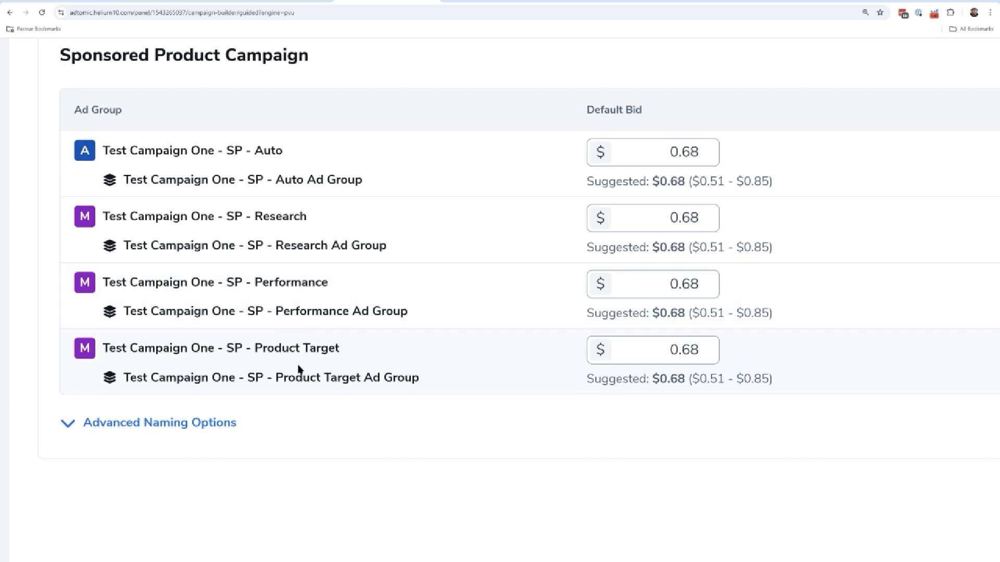
{"action": "scroll", "coordinate": [298, 361], "scroll_direction": "down", "scroll_amount": 5}
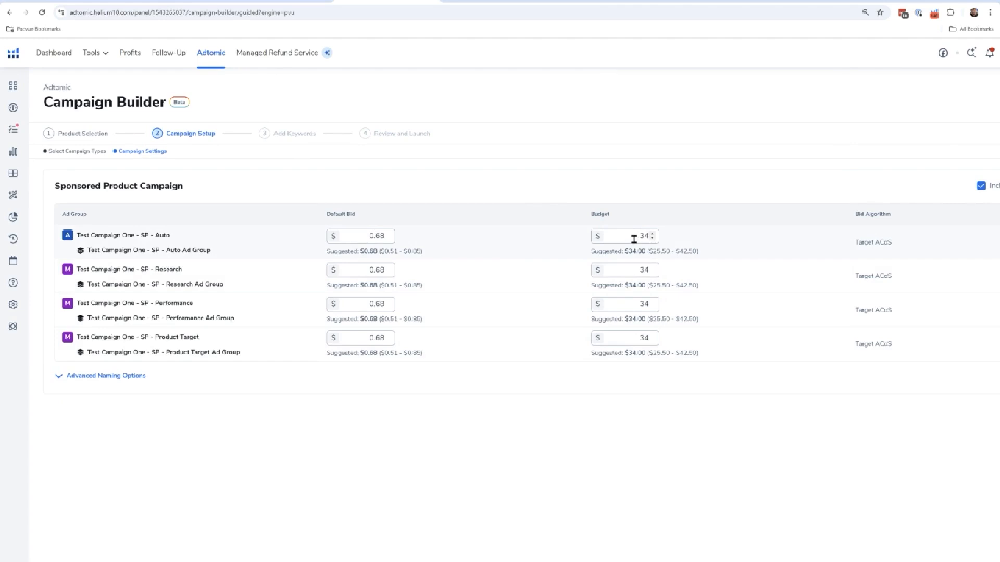
{"action": "key", "text": "ctrl+minus"}
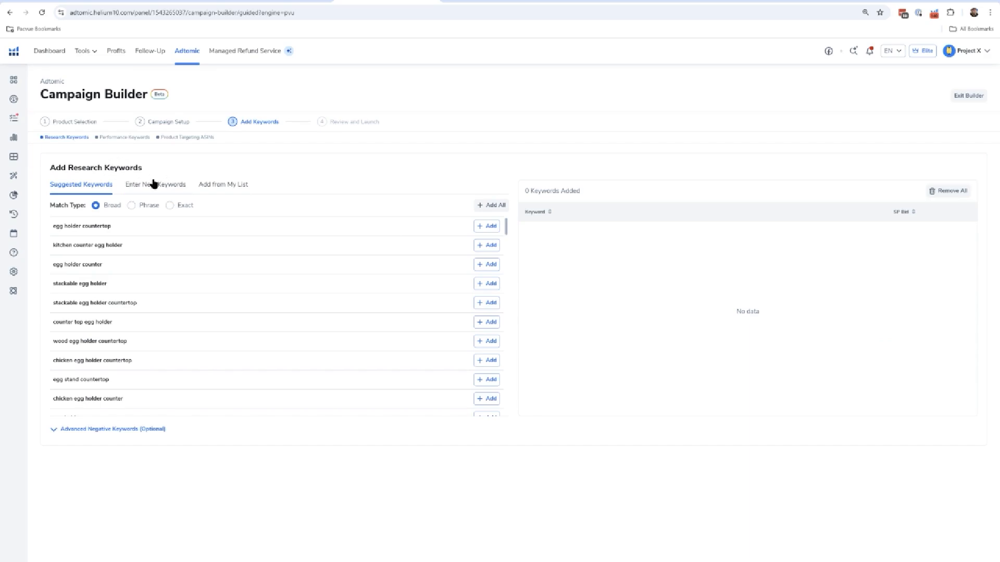
Enter "coffin shelf" as a new broad-match research keyword and add it to the keyword list
{"action": "left_click", "coordinate": [154, 184]}
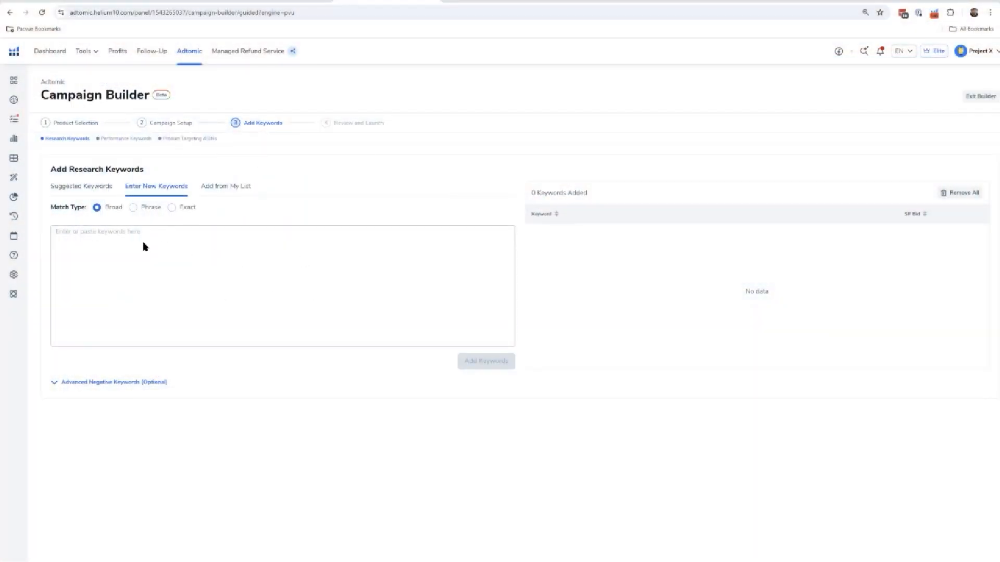
{"action": "left_click", "coordinate": [157, 246]}
{"action": "type", "text": "coffin shelf"}
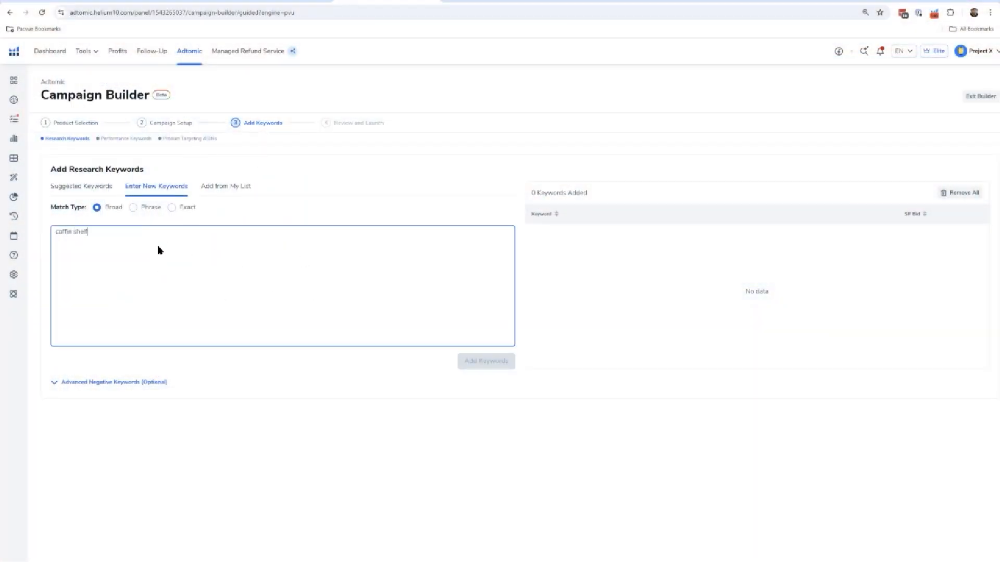
{"action": "key", "text": "Return"}
{"action": "left_click", "coordinate": [460, 361]}
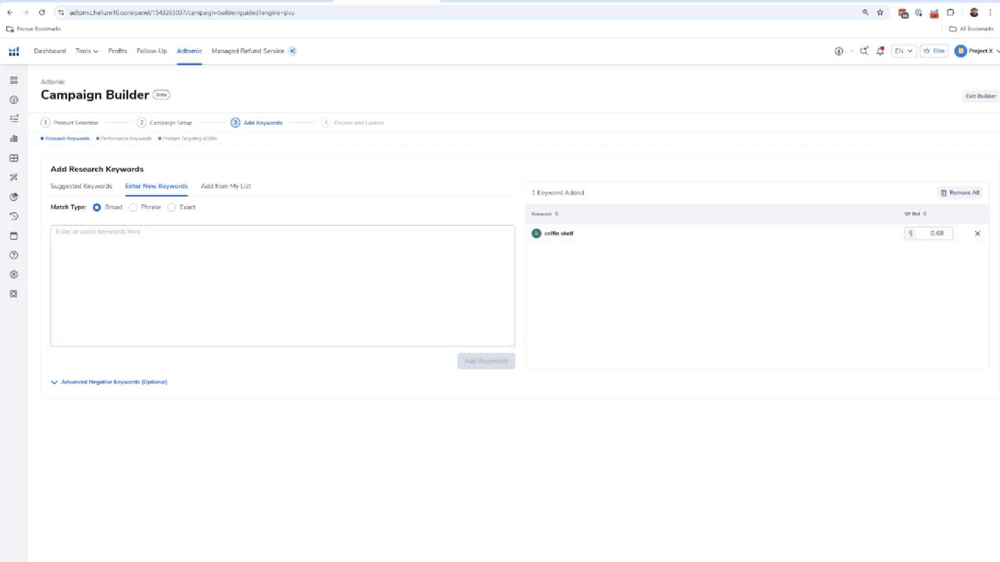
{"action": "left_click_drag", "start_coordinate": [62, 169], "coordinate": [163, 173]}
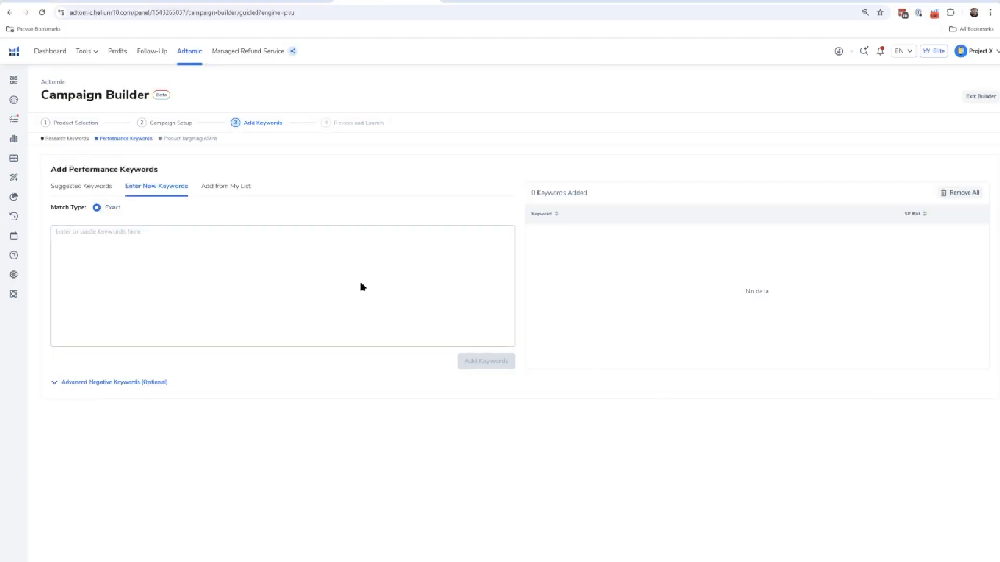
Enter "coffin shed" as a new exact-match performance keyword and add it to the keyword list
{"action": "left_click", "coordinate": [363, 286]}
{"action": "type", "text": "co"}
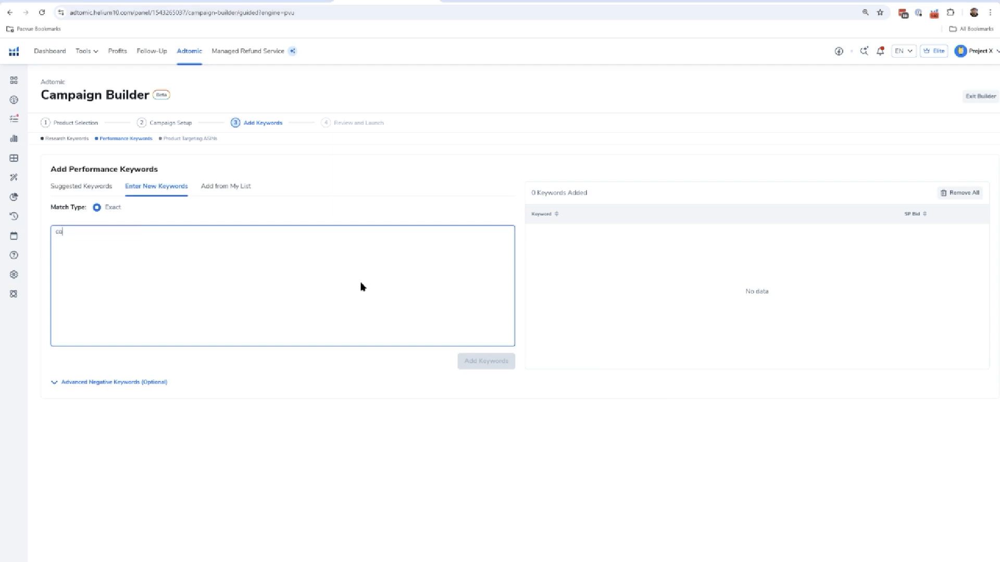
{"action": "type", "text": "ffin shed"}
{"action": "left_click", "coordinate": [486, 361]}
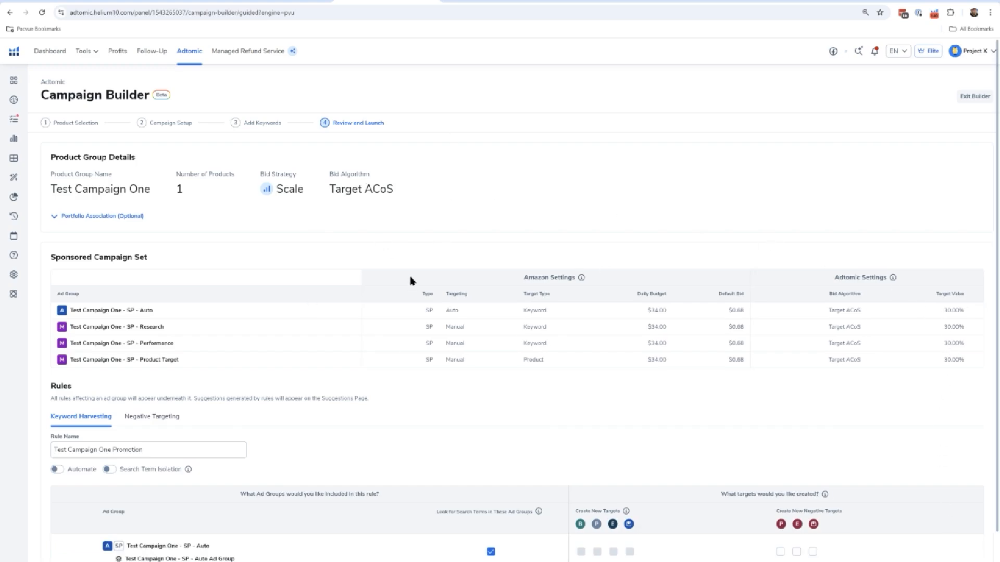
Set the PPC Orders threshold to 2 in the keyword harvesting rule's performance criteria
{"action": "scroll", "coordinate": [411, 280], "scroll_direction": "down", "scroll_amount": 2}
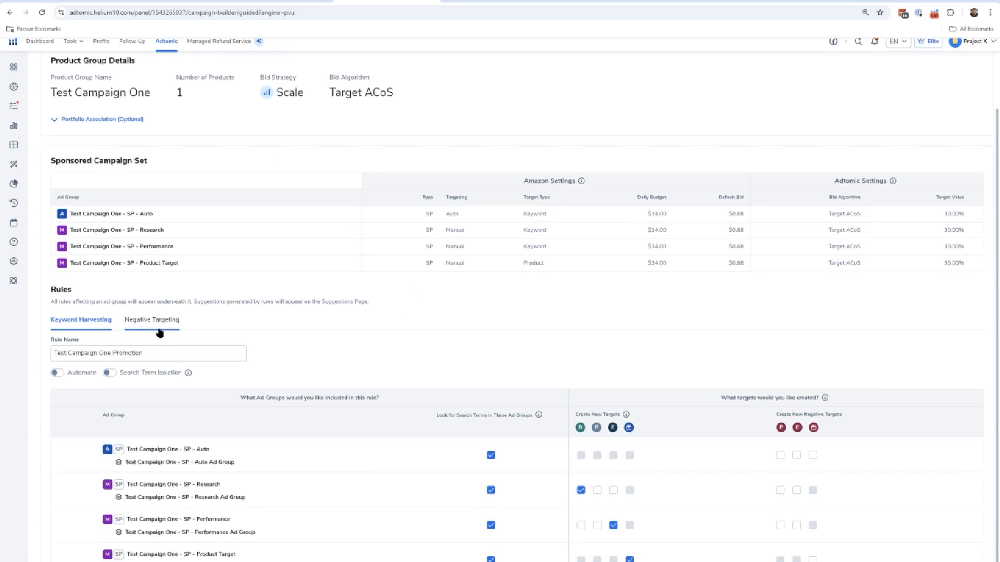
{"action": "scroll", "coordinate": [160, 333], "scroll_direction": "down", "scroll_amount": 1}
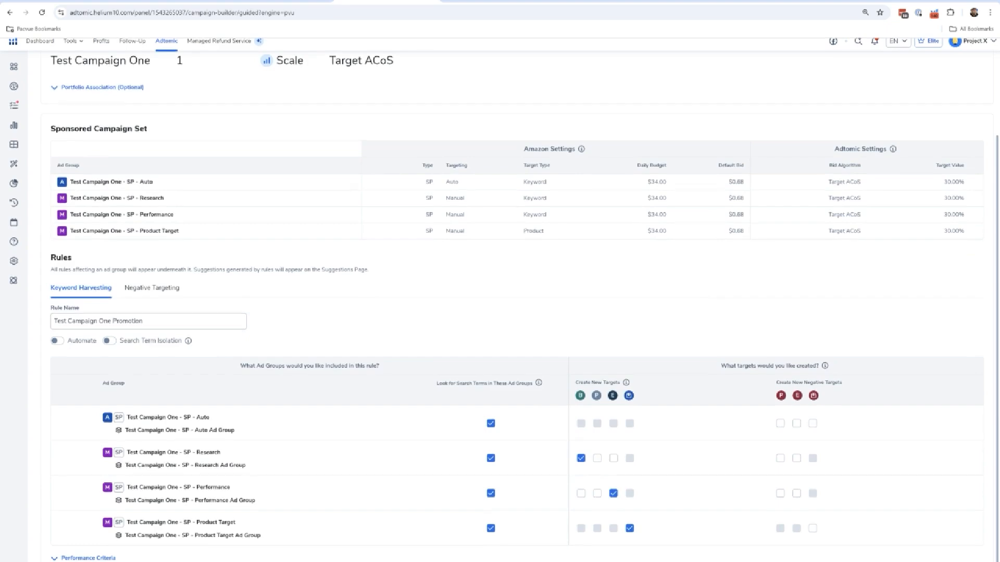
{"action": "scroll", "coordinate": [537, 416], "scroll_direction": "up", "scroll_amount": 3}
{"action": "scroll", "coordinate": [556, 436], "scroll_direction": "down", "scroll_amount": 2}
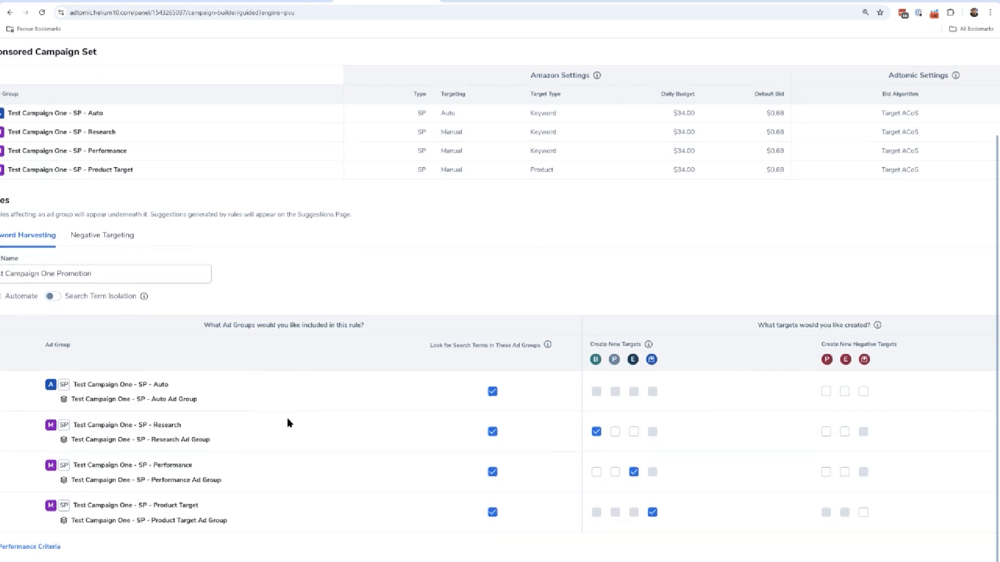
{"action": "key", "text": "ctrl+minus"}
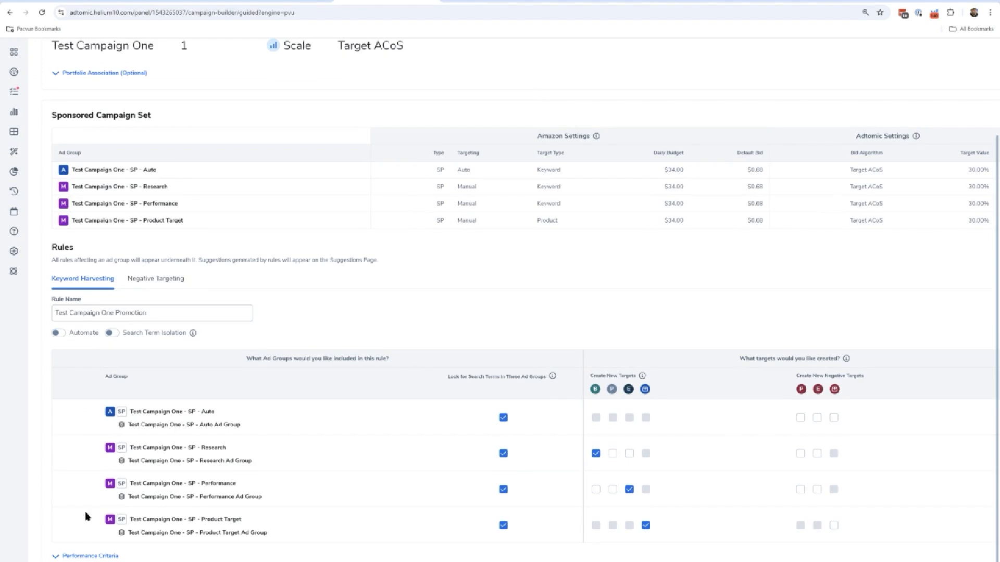
{"action": "left_click", "coordinate": [83, 556]}
{"action": "scroll", "coordinate": [177, 559], "scroll_direction": "down", "scroll_amount": 3}
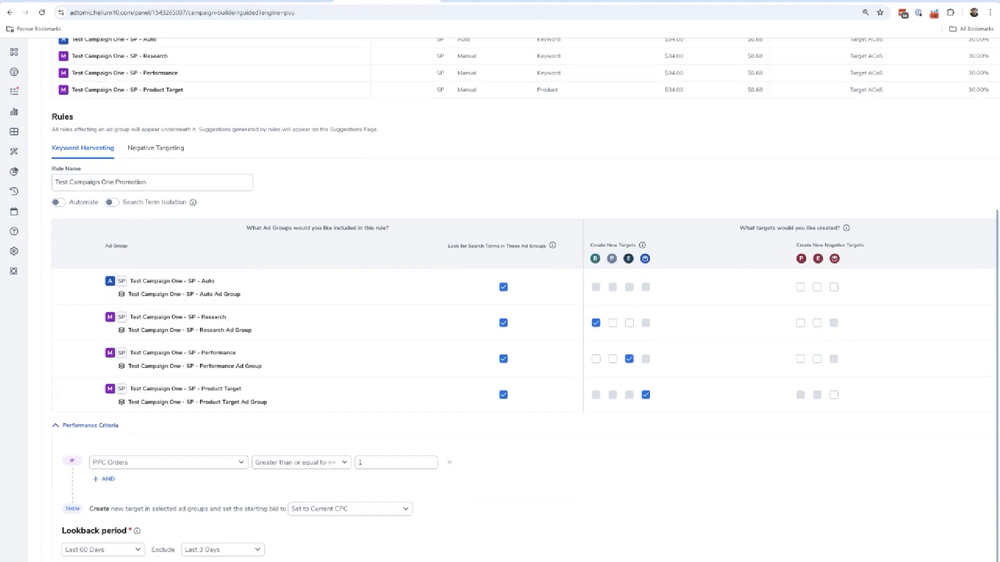
{"action": "scroll", "coordinate": [177, 559], "scroll_direction": "up", "scroll_amount": 5}
{"action": "scroll", "coordinate": [499, 300], "scroll_direction": "left", "scroll_amount": 2}
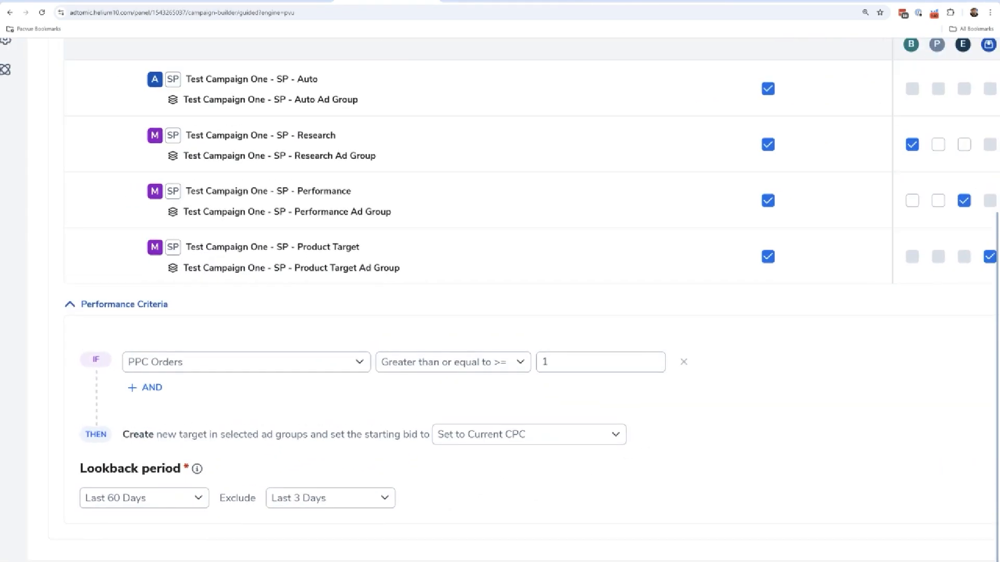
{"action": "left_click", "coordinate": [557, 361]}
{"action": "double_click", "coordinate": [558, 361]}
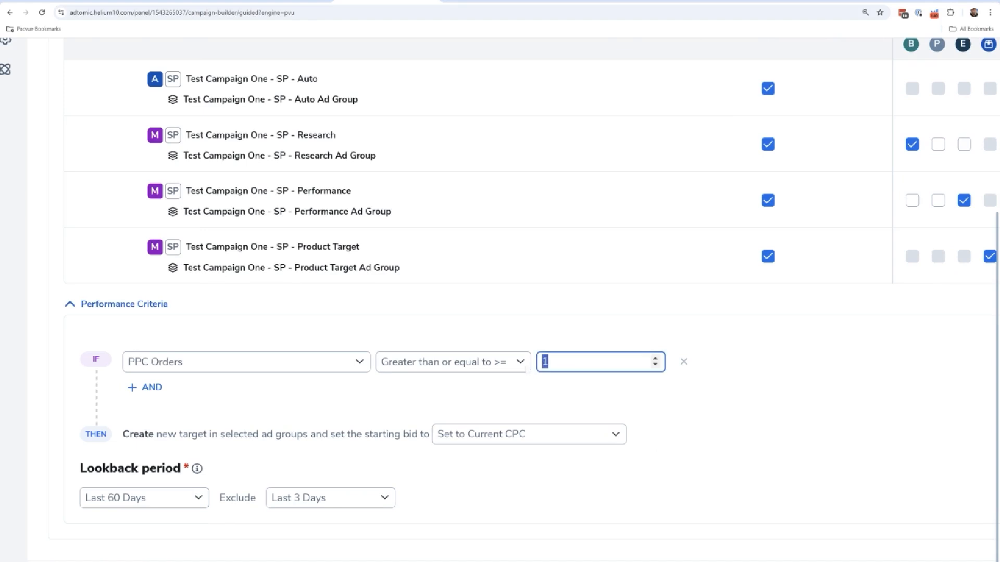
{"action": "type", "text": "2"}
Add a second performance criterion requiring ACOS less than or equal to 40%
{"action": "left_click", "coordinate": [146, 387]}
{"action": "left_click", "coordinate": [466, 397]}
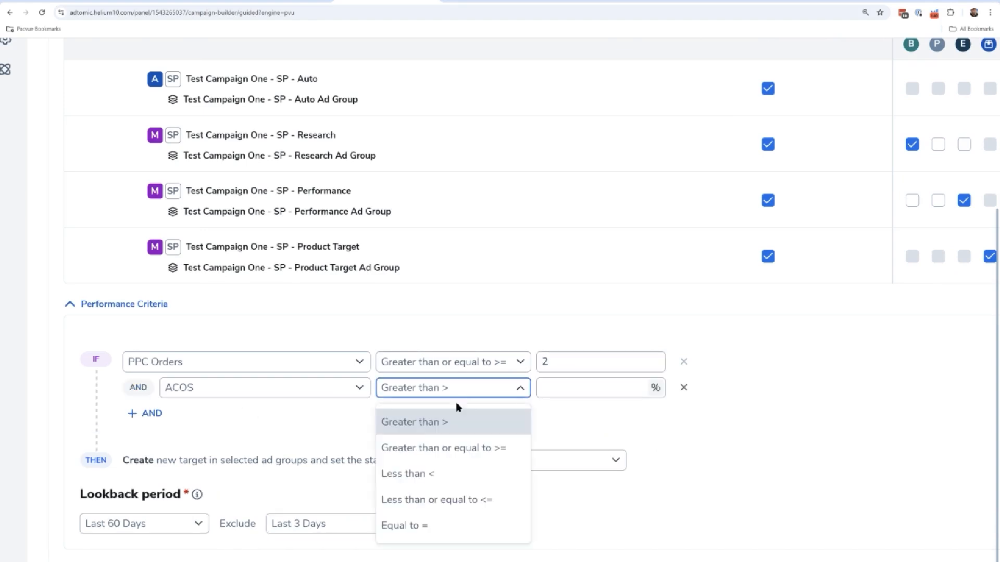
{"action": "left_click", "coordinate": [435, 499]}
{"action": "left_click", "coordinate": [563, 391]}
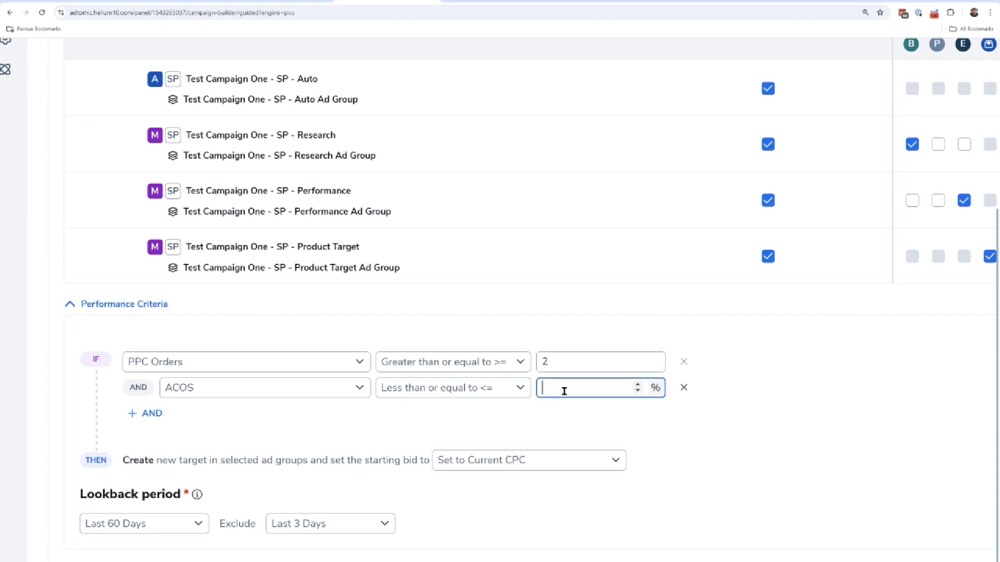
{"action": "type", "text": "40"}
{"action": "left_click", "coordinate": [141, 461]}
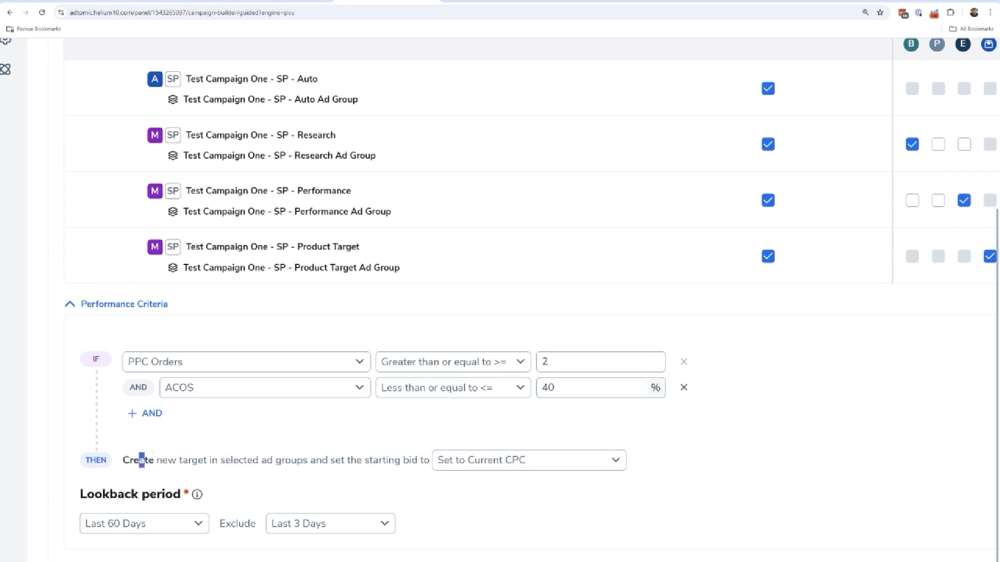
{"action": "left_click_drag", "start_coordinate": [141, 460], "coordinate": [320, 462]}
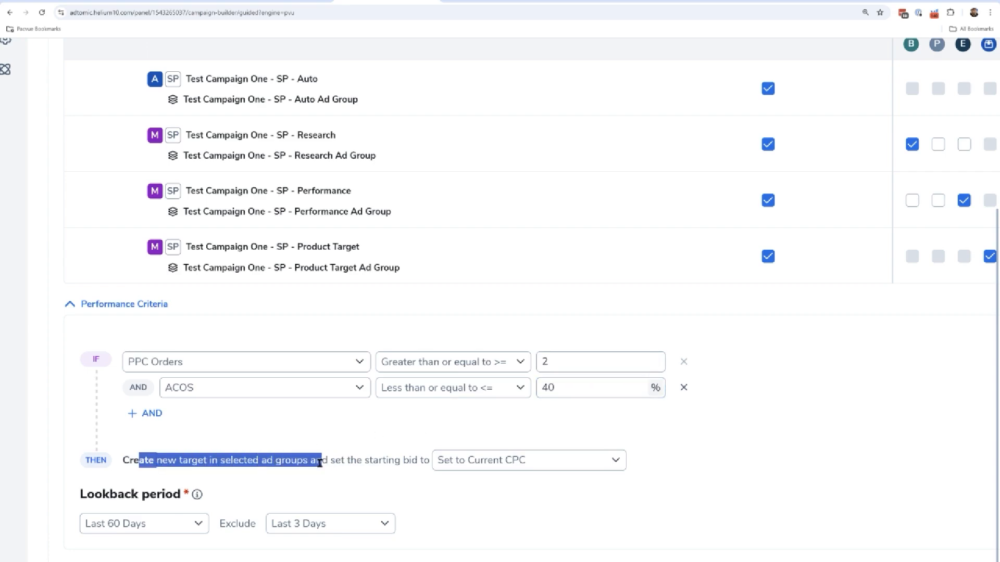
{"action": "key", "text": "ctrl+minus"}
{"action": "key", "text": "ctrl+minus"}
{"action": "key", "text": "ctrl+minus"}
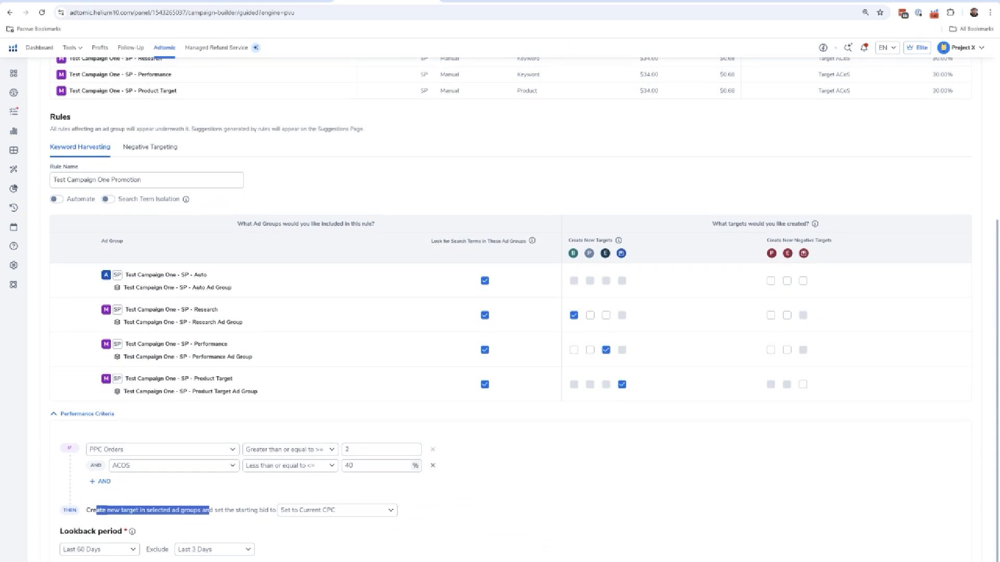